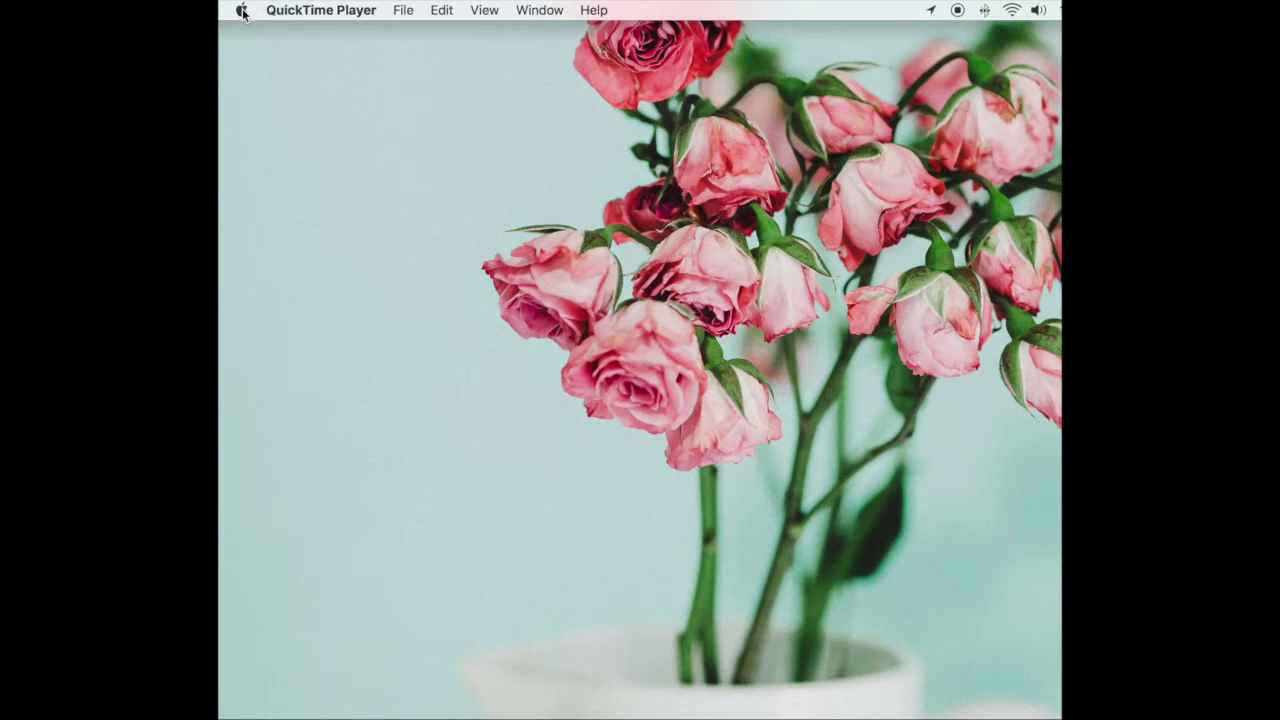
Open the Speech settings within Accessibility in System Preferences
left_click(251, 68)
left_click(241, 10)
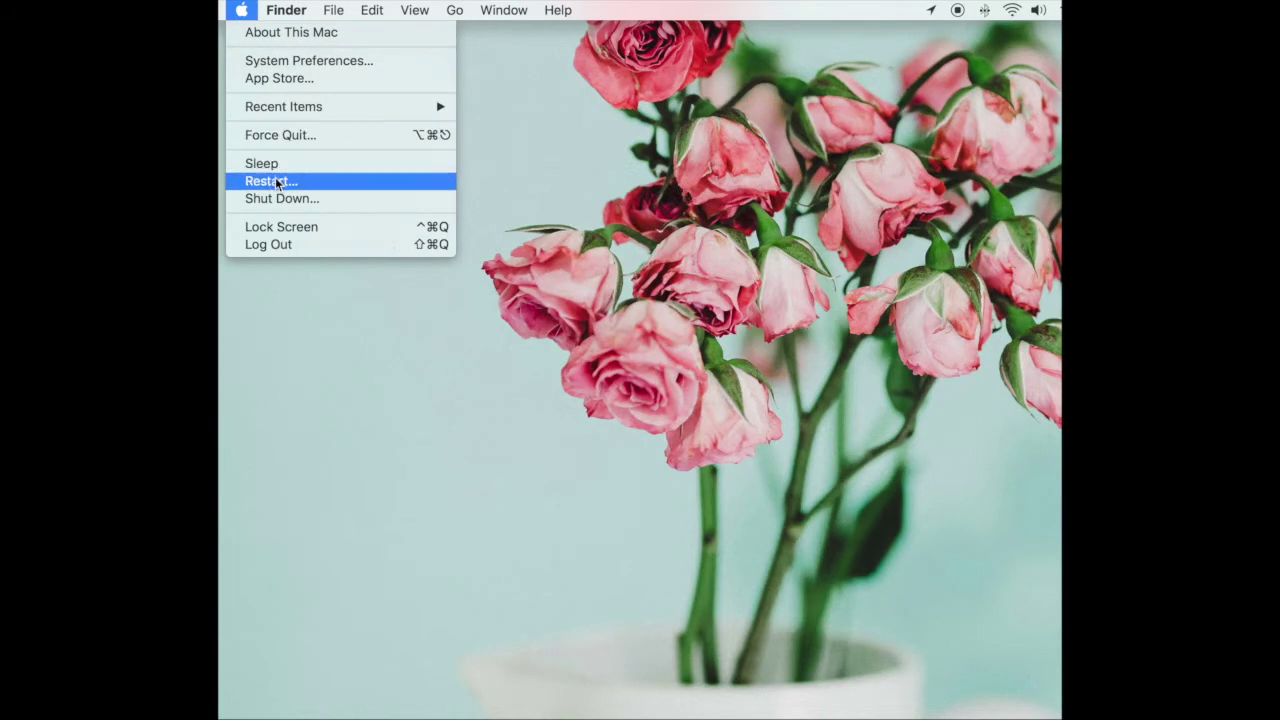
left_click(286, 64)
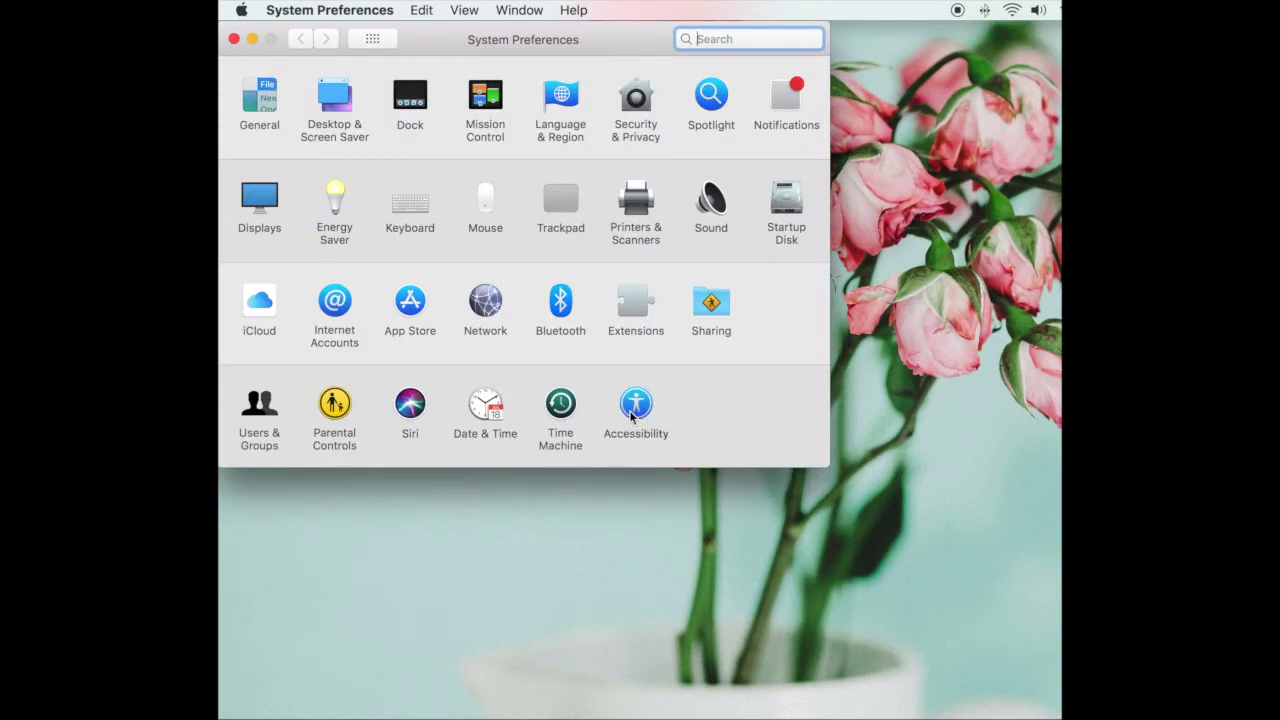
left_click(634, 410)
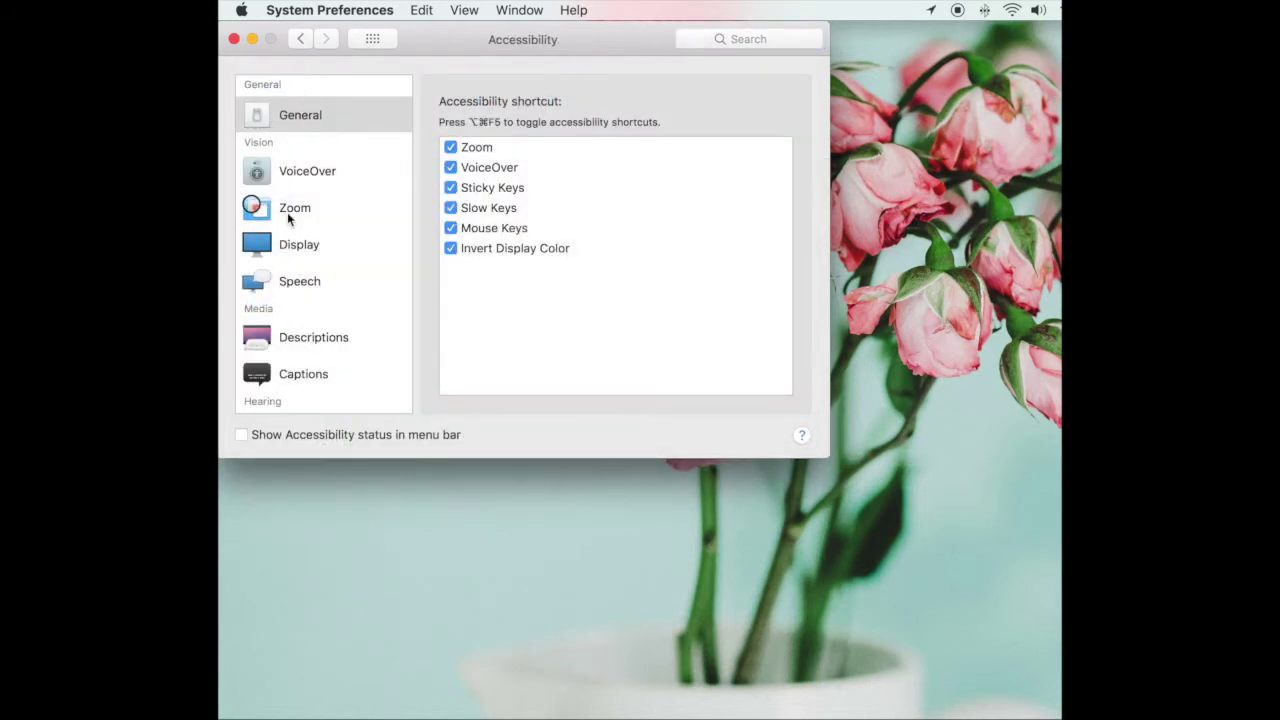
scroll(287, 212, "down", 3)
scroll(287, 212, "up", 3)
left_click(308, 286)
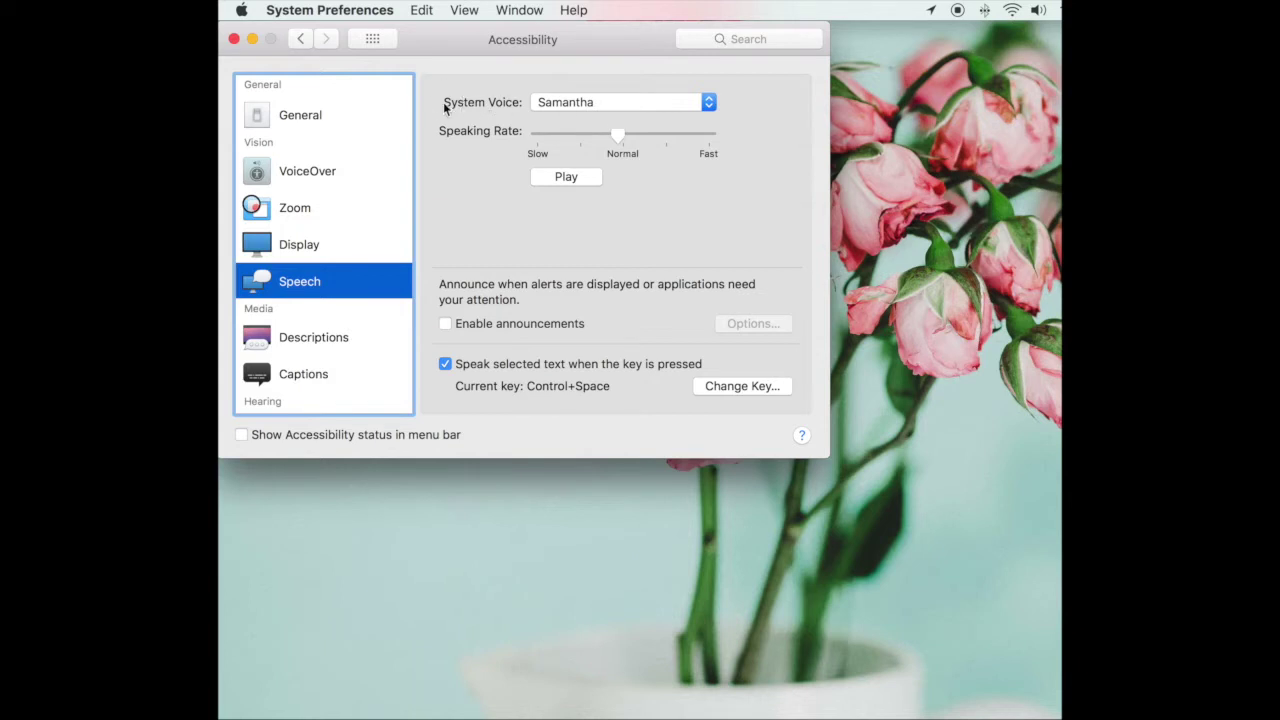
Examine the available system voices, including the full list of customizable voices by language, keeping Samantha as the selected voice
left_click(605, 103)
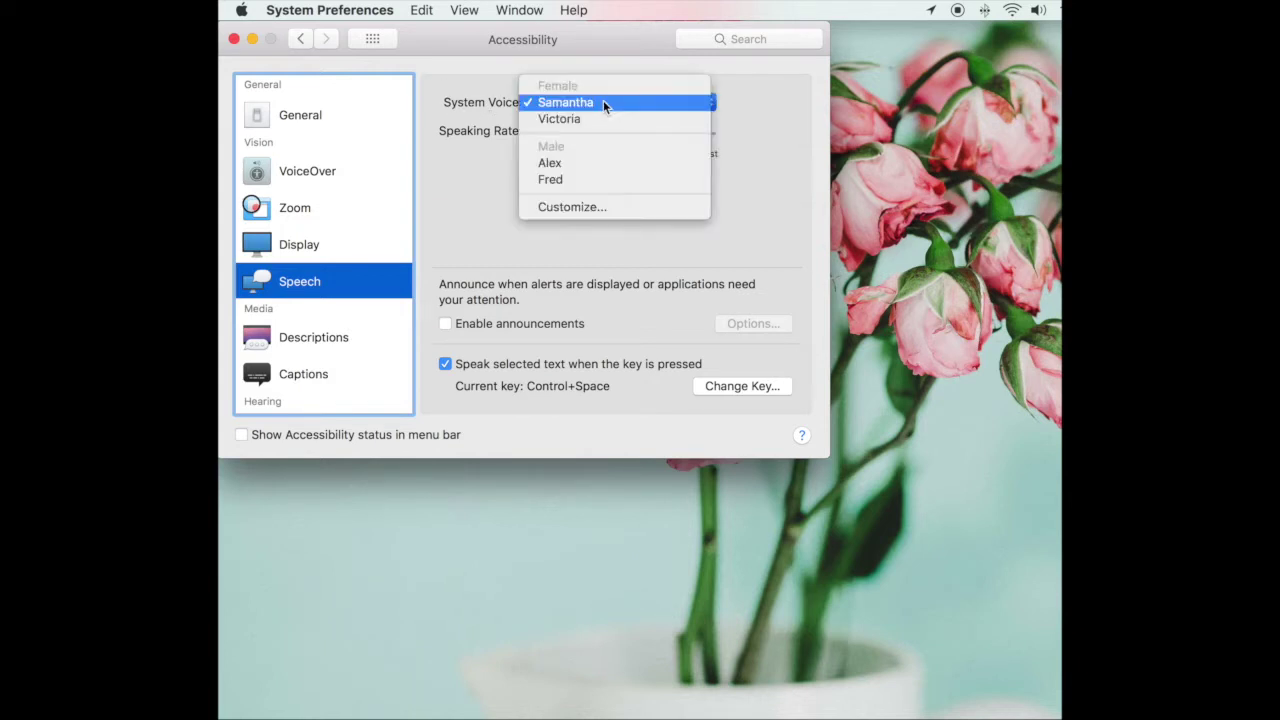
left_click(657, 103)
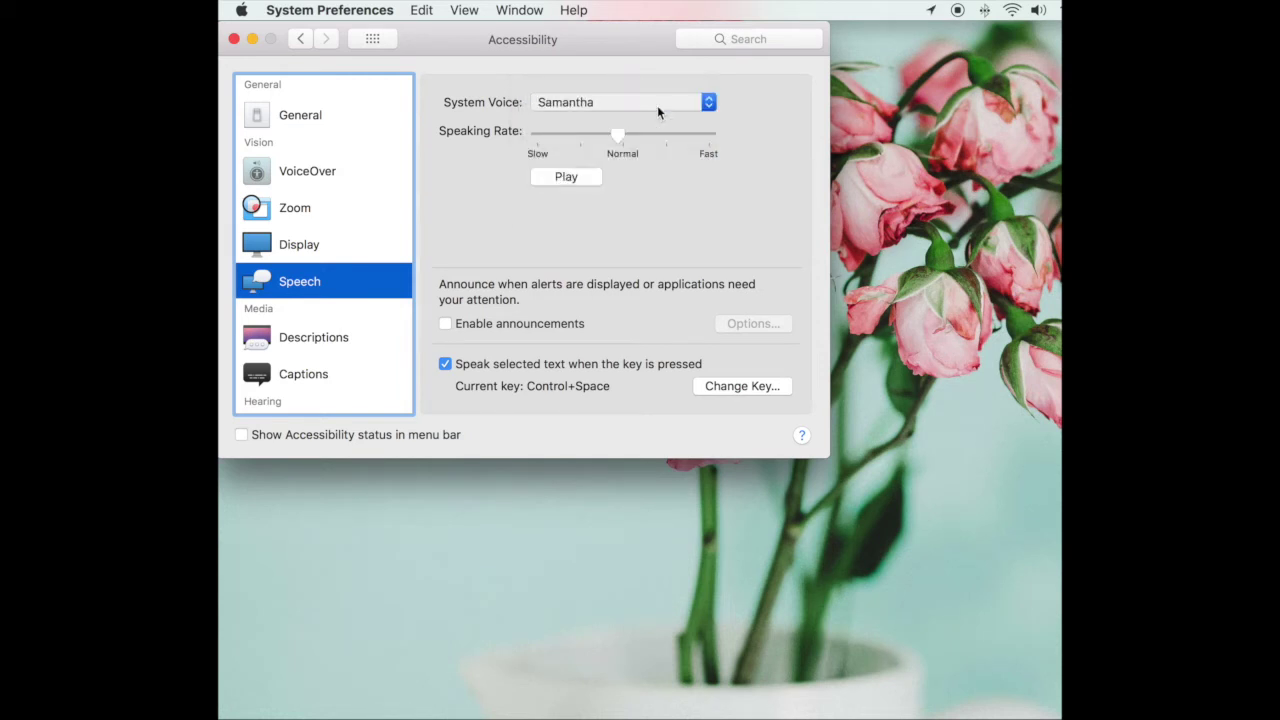
left_click(657, 103)
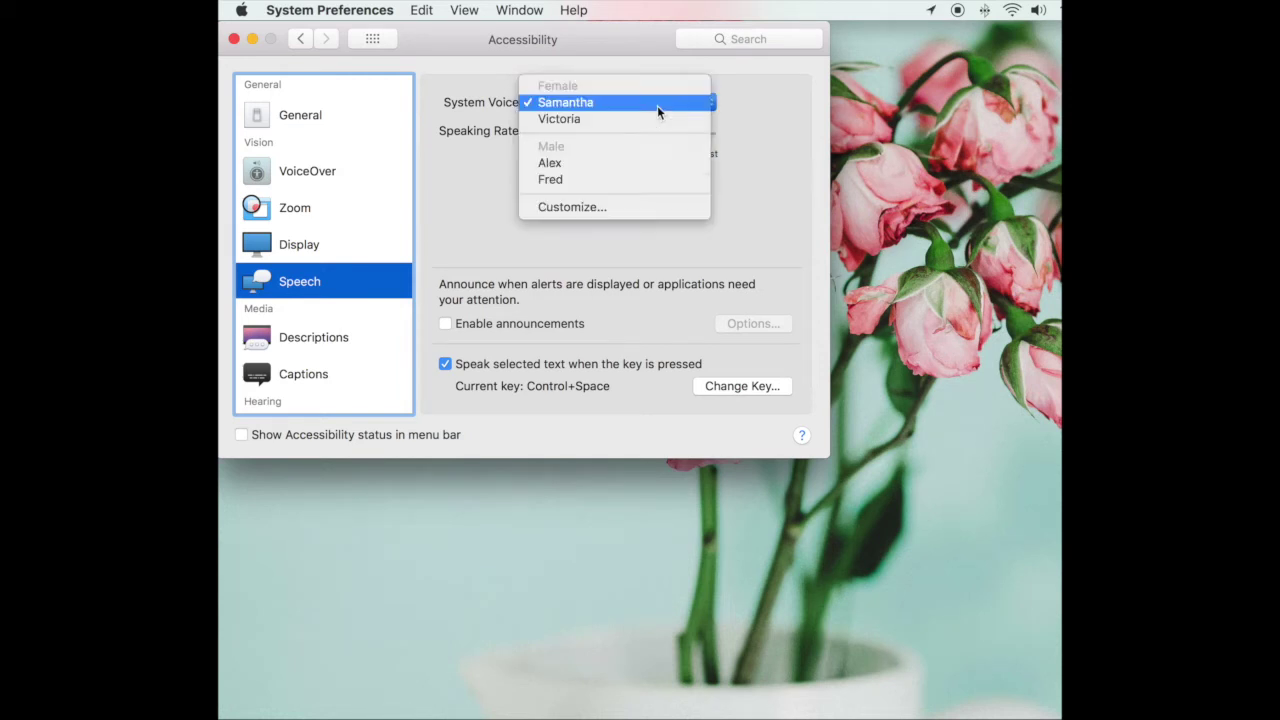
left_click(608, 207)
scroll(491, 166, "down", 5)
scroll(486, 166, "up", 4)
scroll(368, 251, "down", 10)
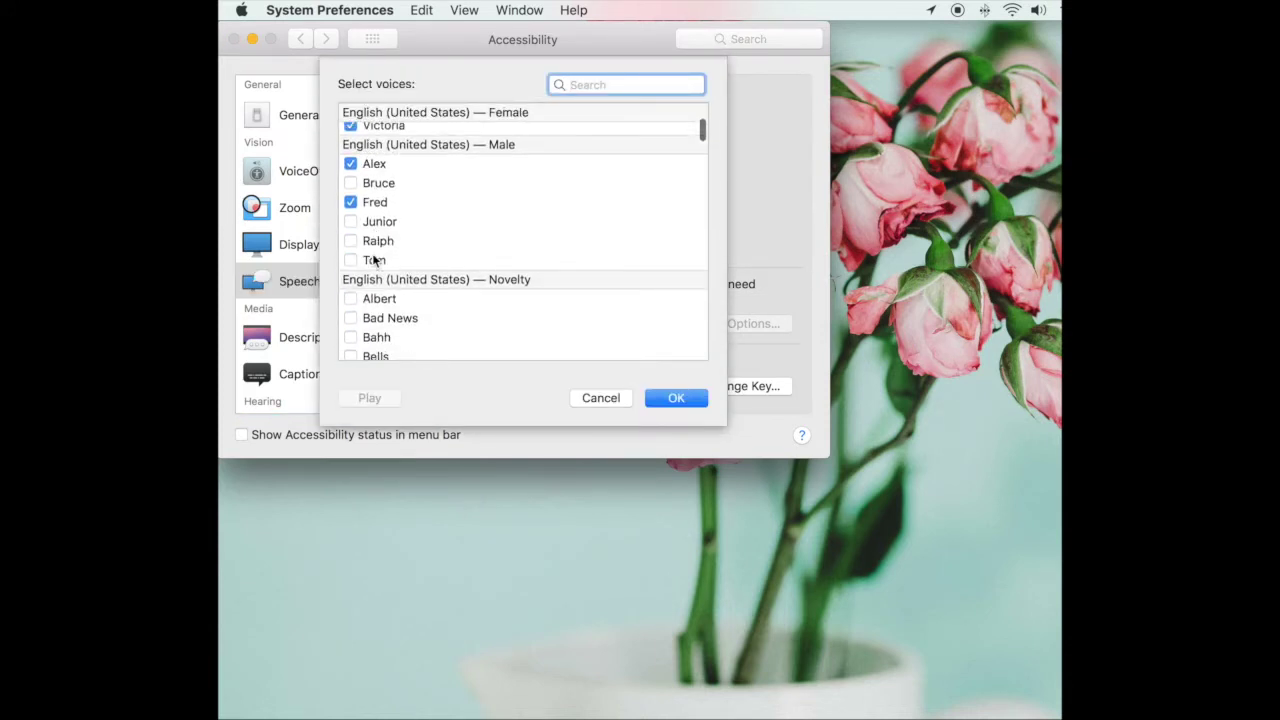
scroll(372, 257, "down", 6)
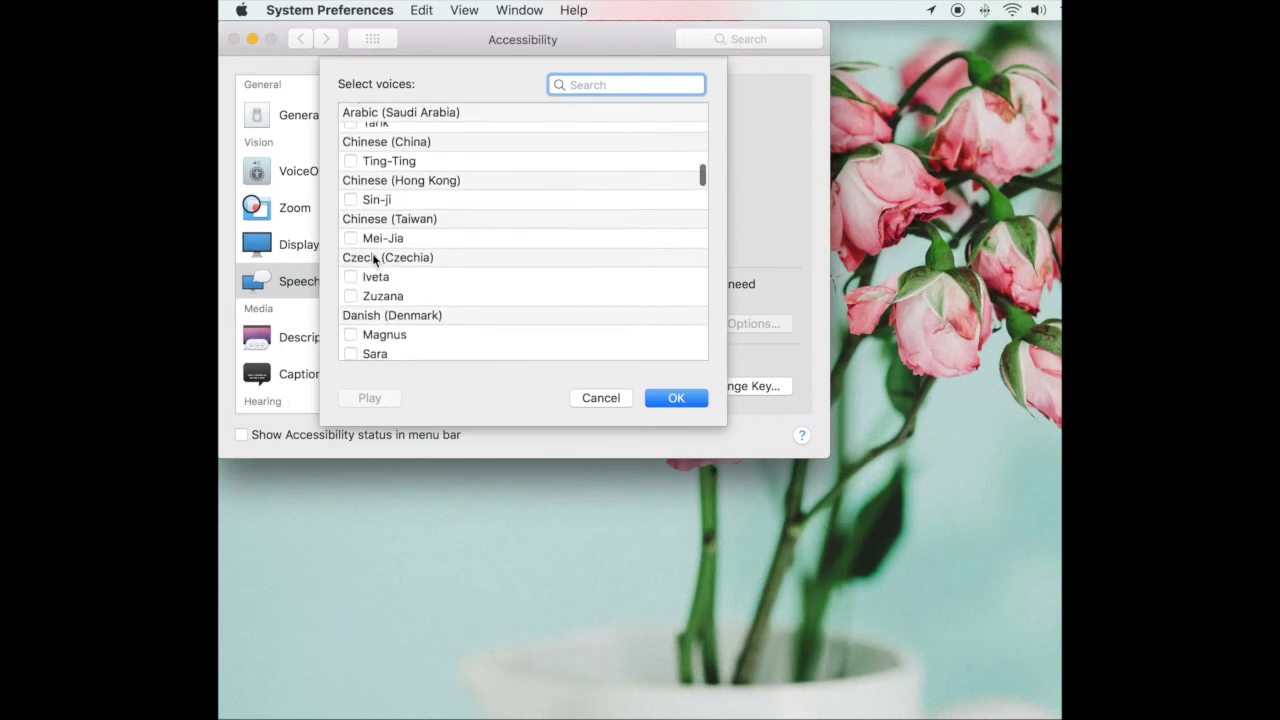
scroll(372, 257, "down", 8)
scroll(420, 245, "up", 4)
scroll(470, 228, "down", 2)
scroll(509, 219, "down", 2)
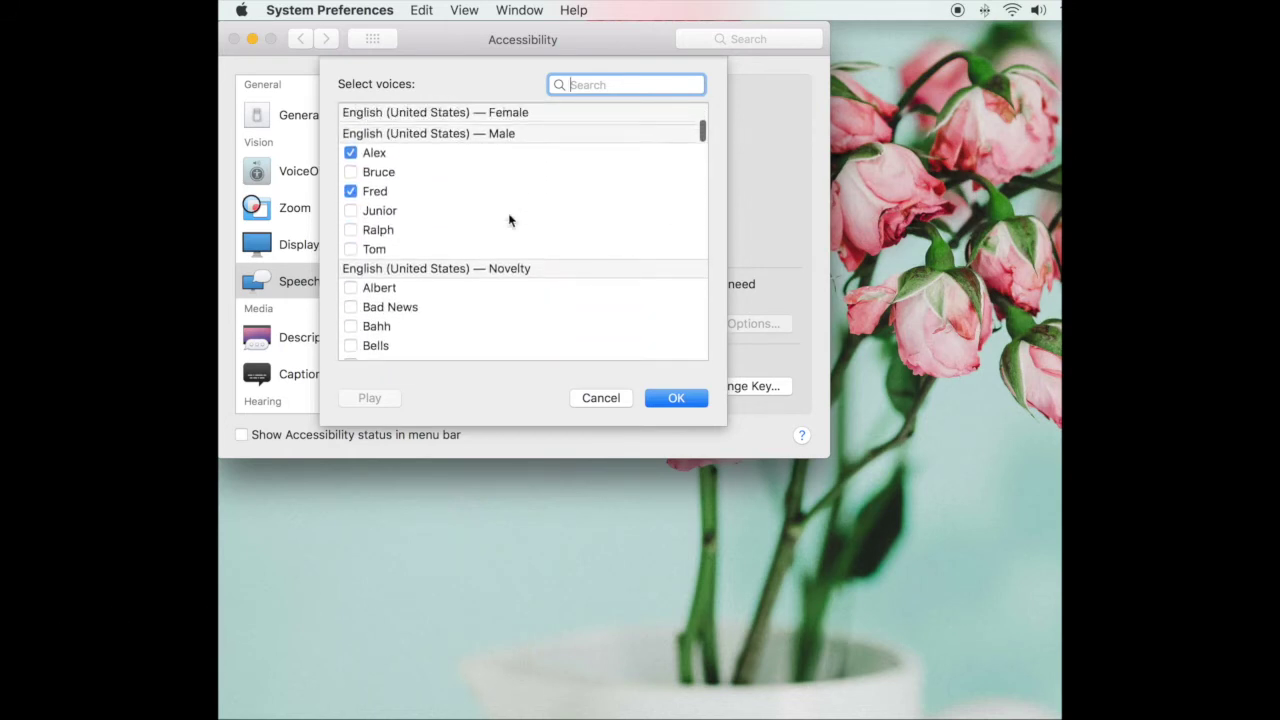
scroll(509, 219, "down", 2)
scroll(509, 219, "up", 5)
scroll(509, 219, "down", 1)
scroll(509, 219, "down", 10)
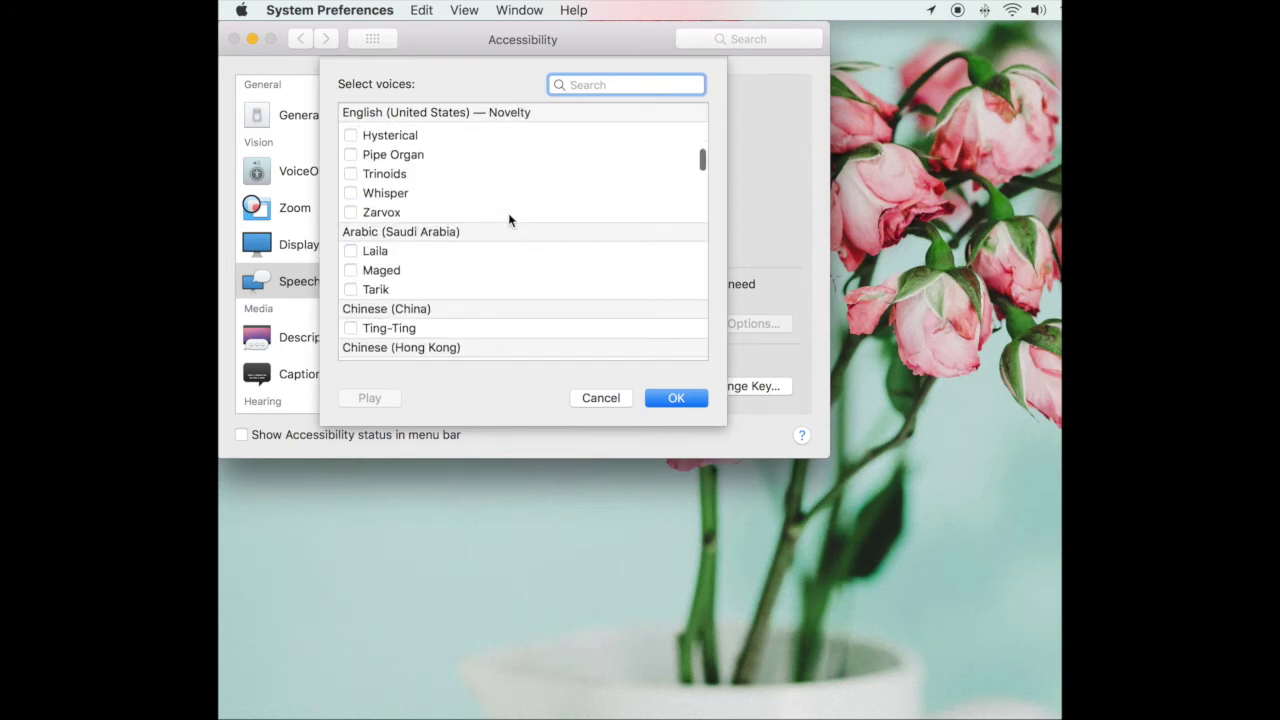
scroll(509, 219, "down", 10)
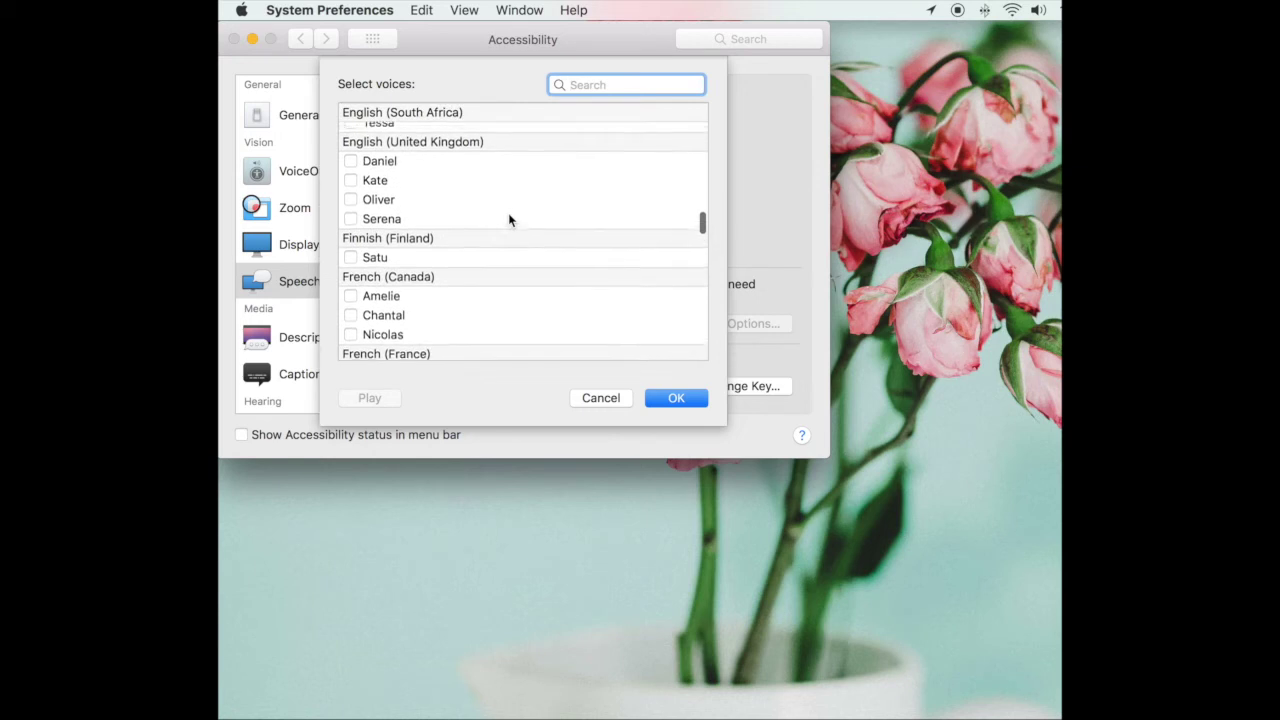
scroll(509, 219, "up", 1)
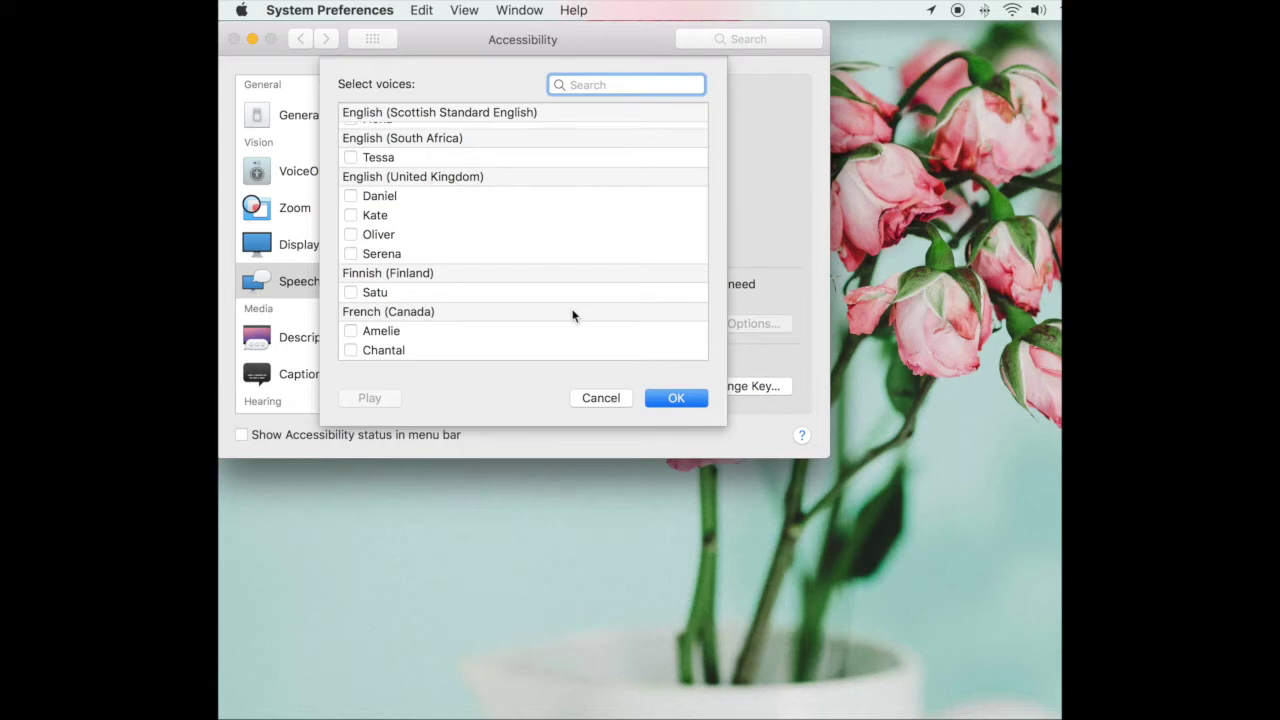
left_click(606, 398)
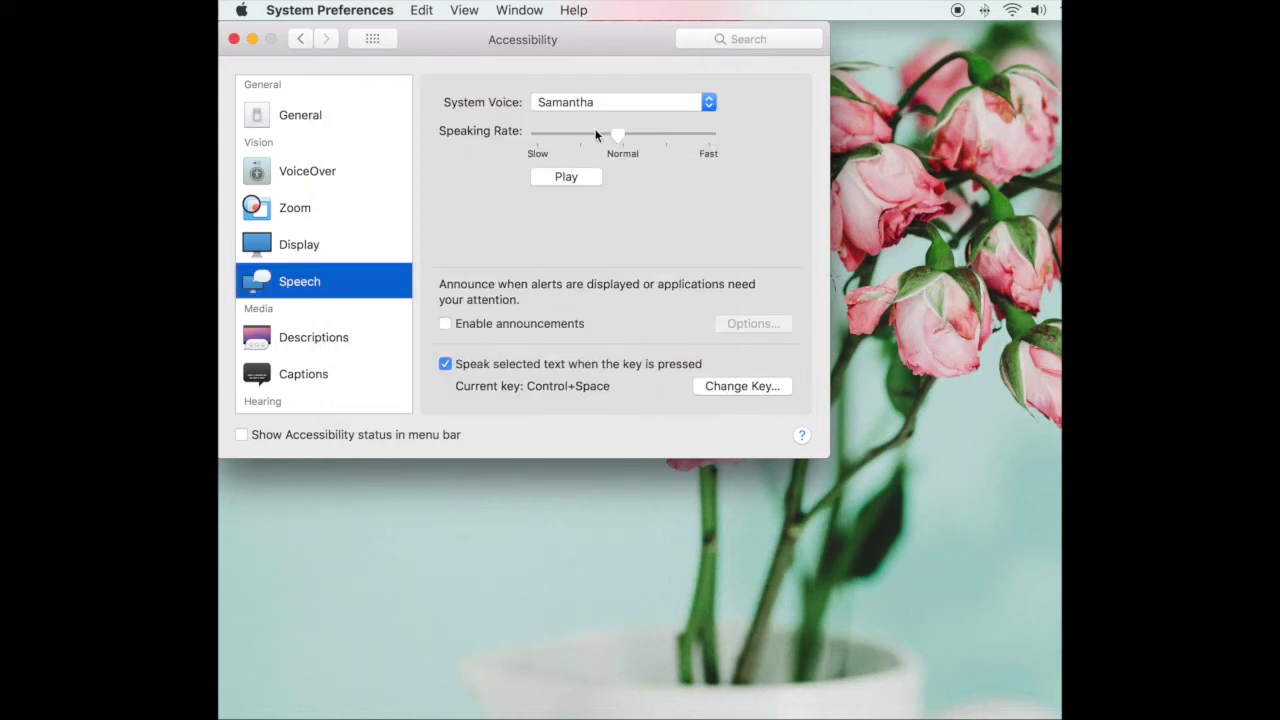
left_click(617, 108)
left_click(617, 108)
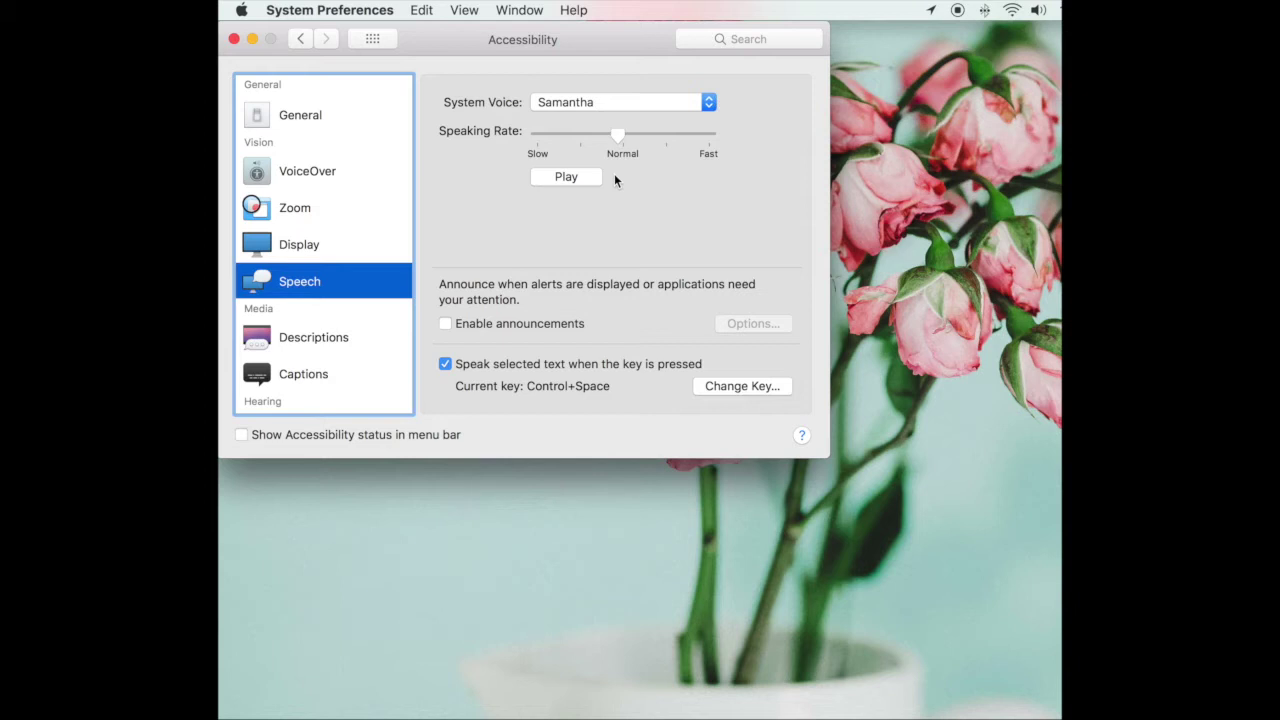
Preview the system voice at faster and slower speaking rates, and set the rate back to about Normal
left_click(563, 180)
left_click(680, 134)
left_click(585, 182)
left_click(556, 134)
left_click(616, 133)
left_click(587, 179)
left_click(615, 137)
Change the key combination for speaking selected text to Option+Space
left_click(719, 393)
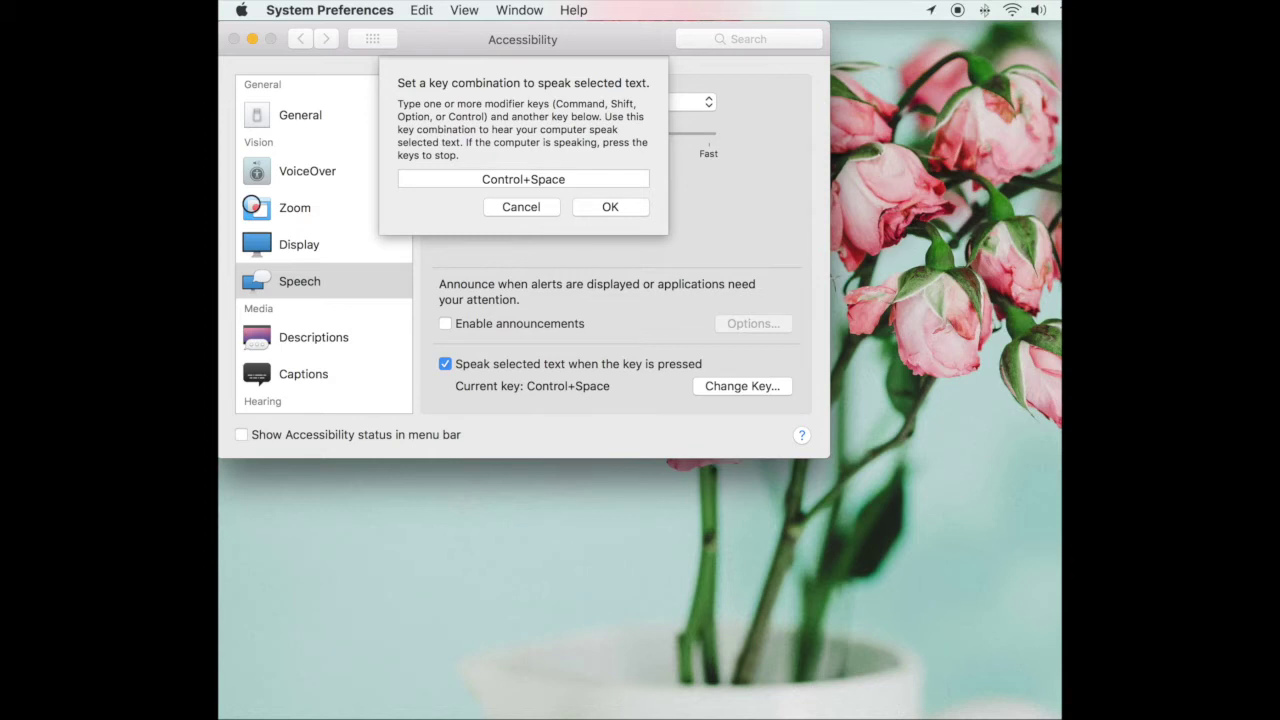
left_click_drag(520, 410, 550, 487)
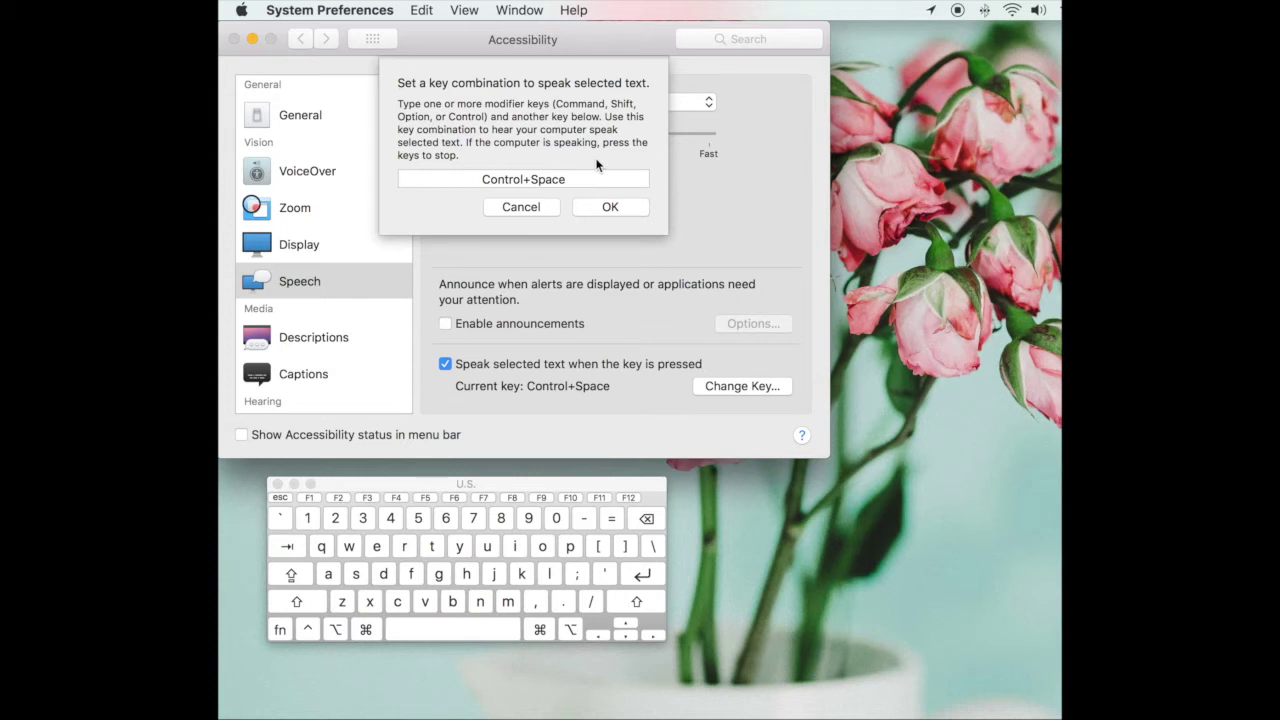
key("shift+ctrl+s")
key("super+c")
key("super+v")
key("super+x")
key("alt+space")
left_click(607, 212)
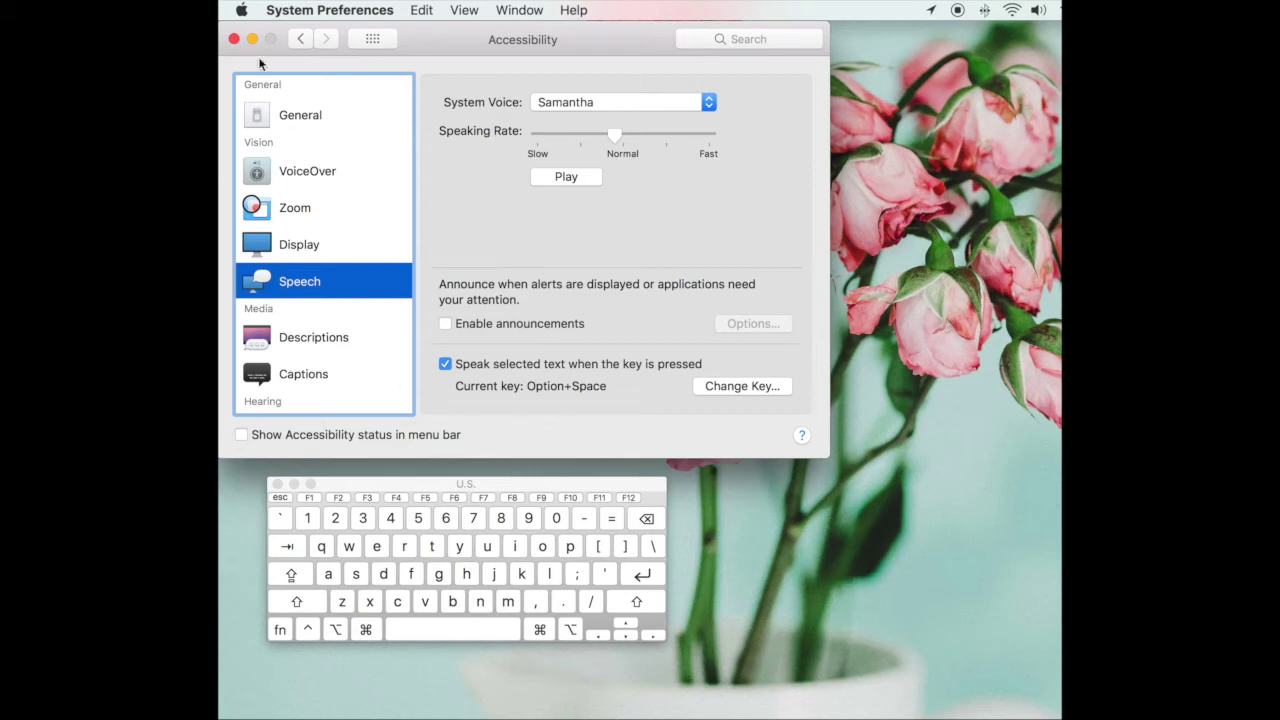
Close System Preferences and bring up page 527 of Human Anatomy & Physiology in Kindle, arranging the book window beside the on-screen keyboard
left_click(232, 40)
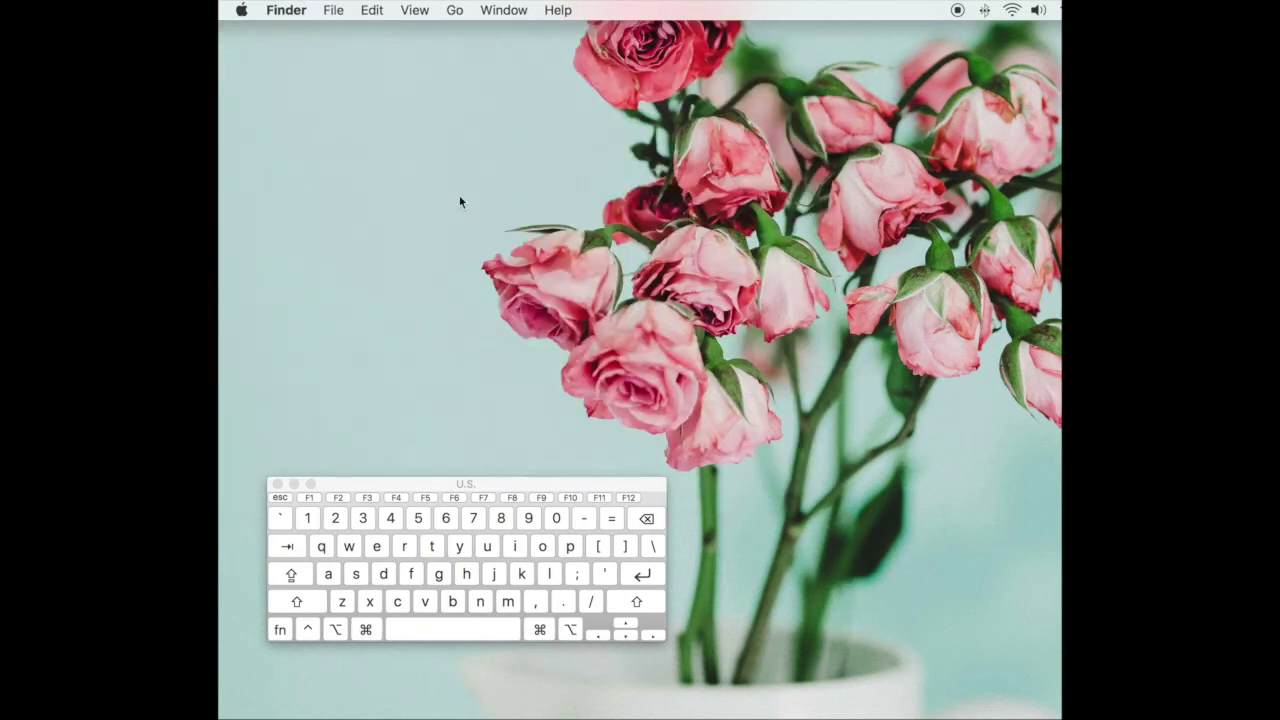
mouse_move(665, 700)
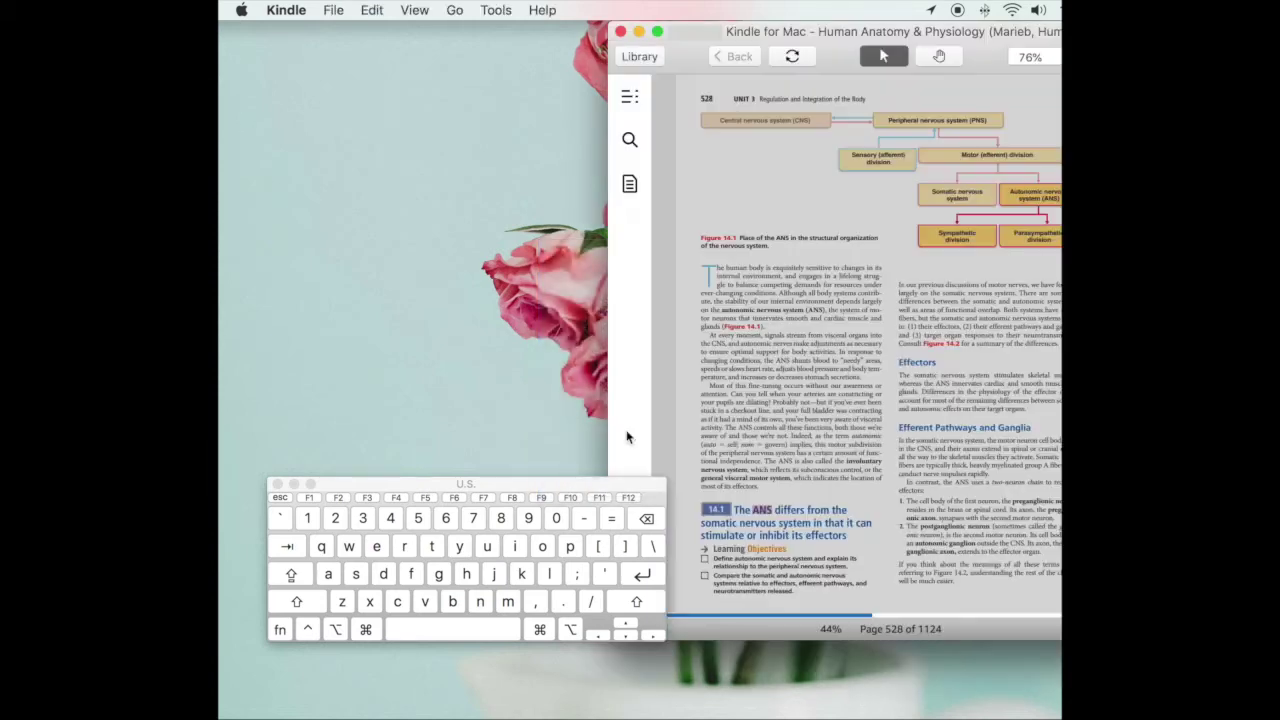
left_click_drag(626, 484, 583, 543)
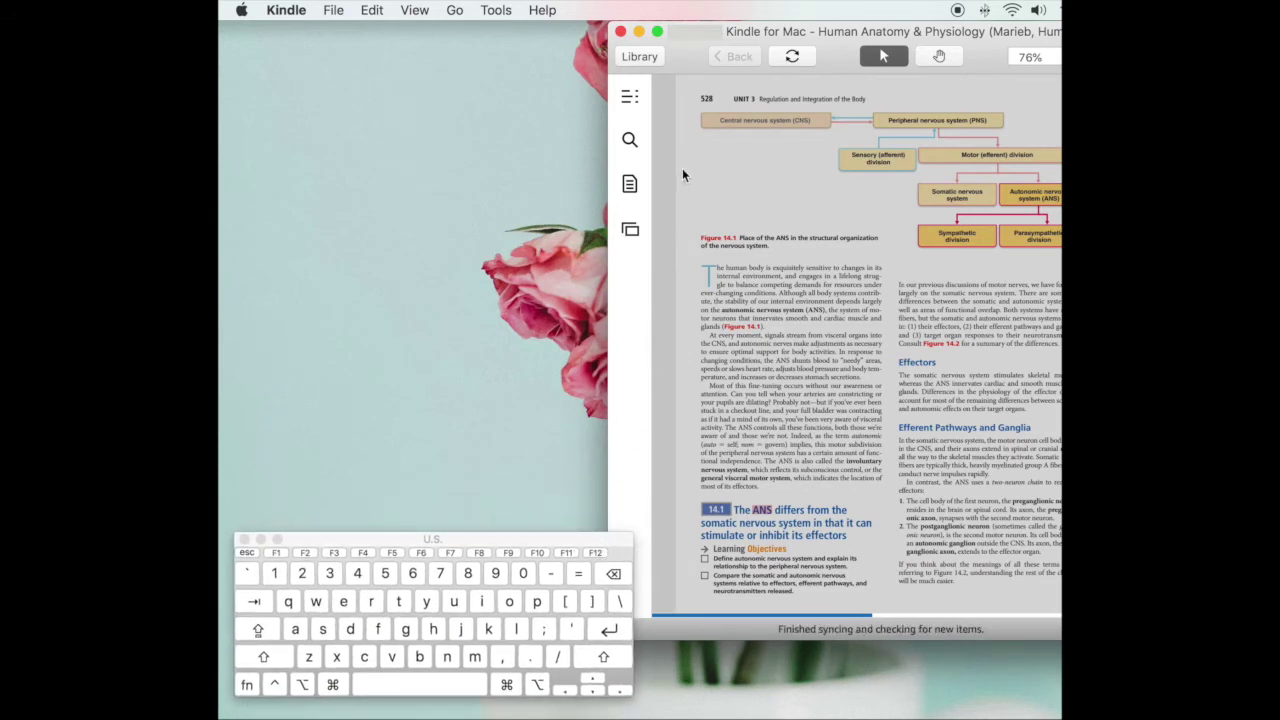
key("Left")
left_click_drag(992, 52, 897, 44)
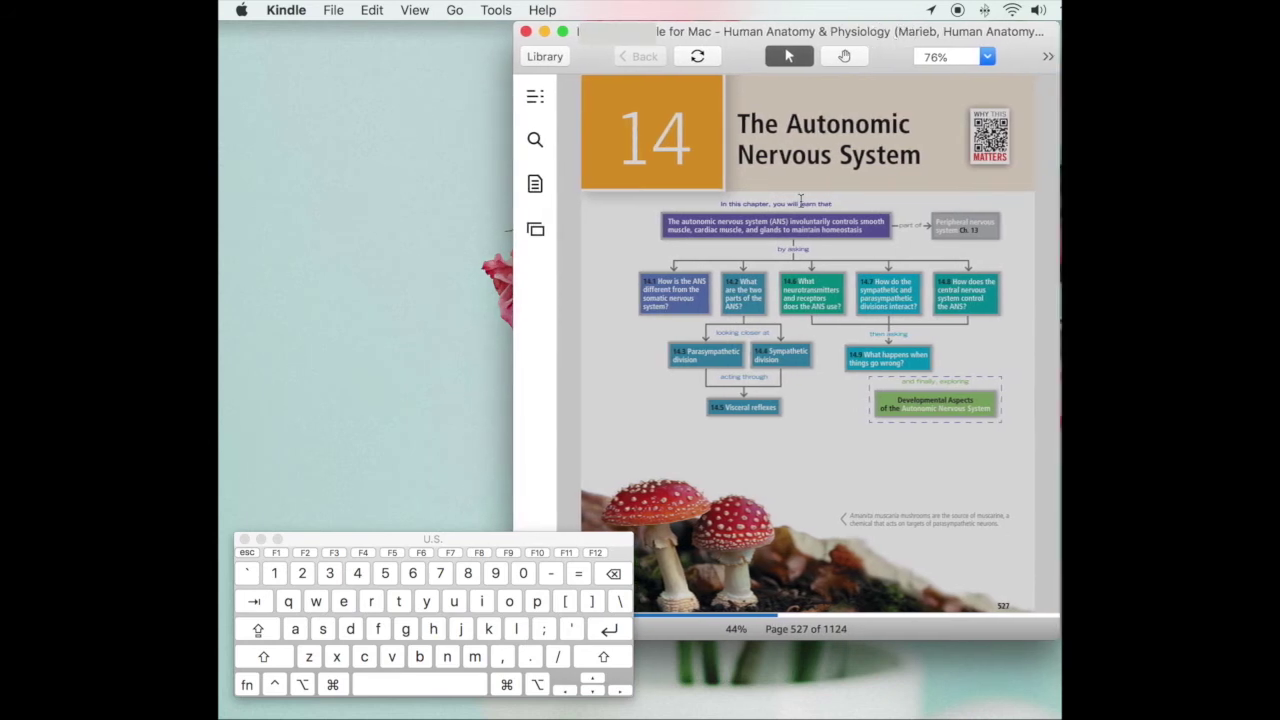